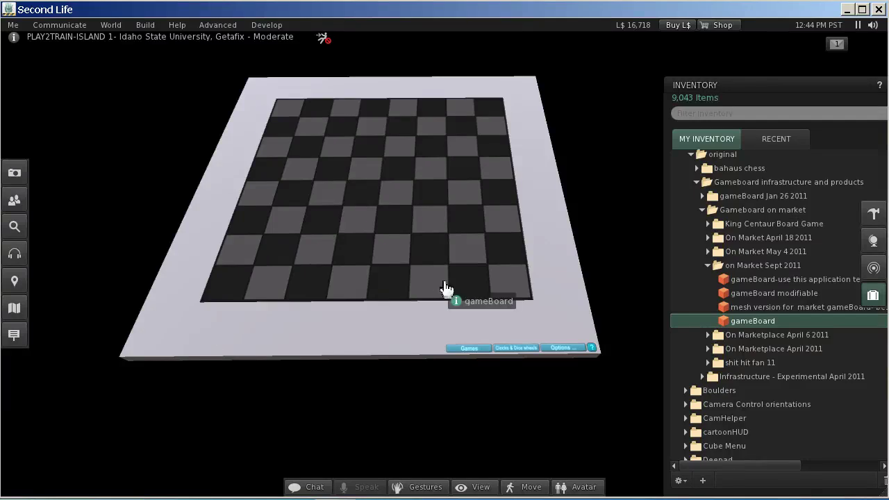
# Load the 4WChess game onto the gameBoard and dismiss the game selection dialog
pyautogui.keyDown('alt'); pyautogui.moveTo(417, 240); pyautogui.dragTo(407, 225); pyautogui.keyUp('alt')
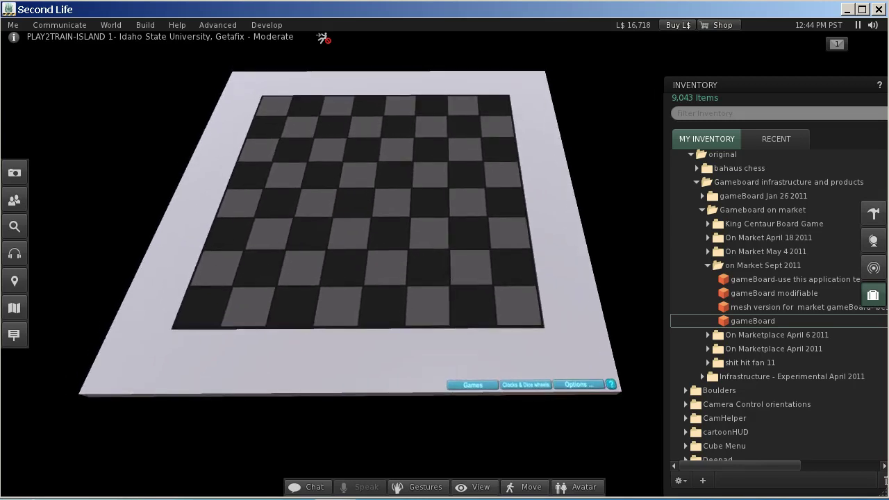
pyautogui.keyDown('alt'); pyautogui.moveTo(407, 225); pyautogui.dragTo(402, 245); pyautogui.keyUp('alt')
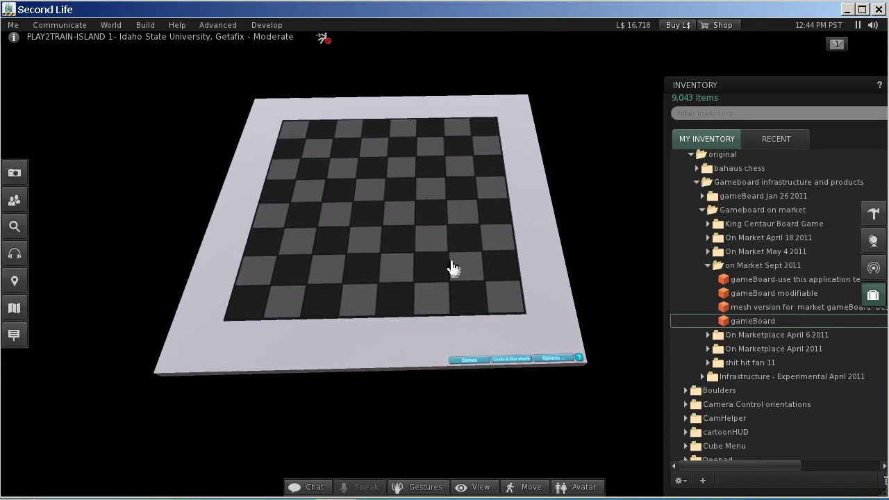
pyautogui.moveTo(719, 83); pyautogui.dragTo(760, 69)
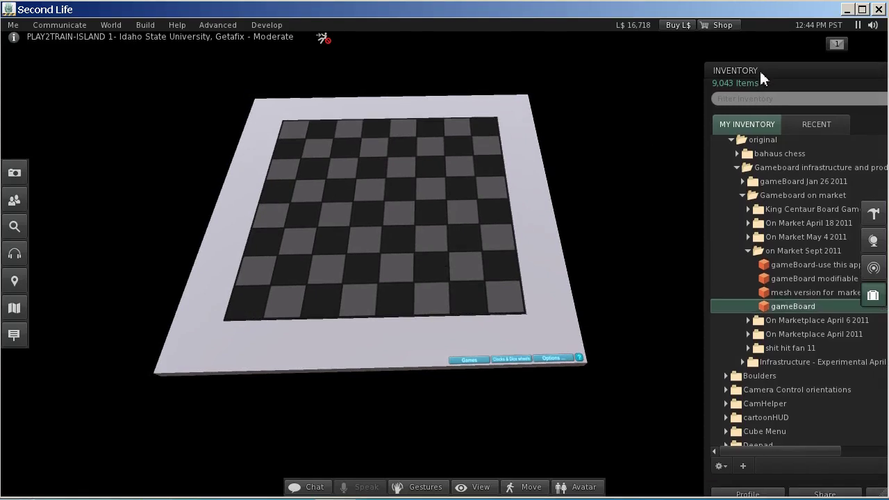
pyautogui.click(477, 363)
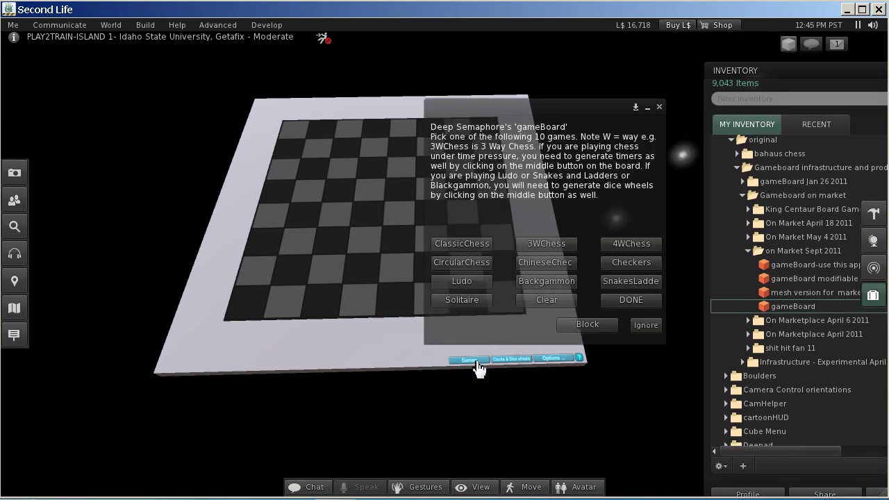
pyautogui.click(635, 244)
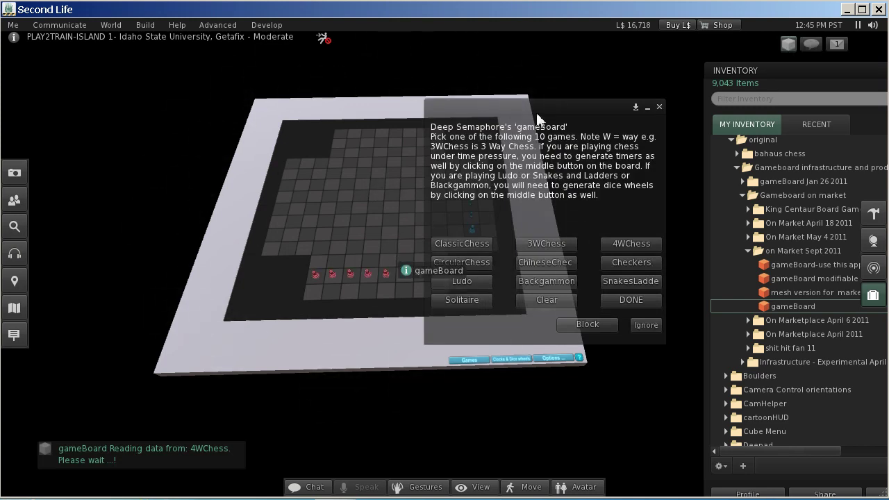
pyautogui.moveTo(537, 115); pyautogui.dragTo(624, 115)
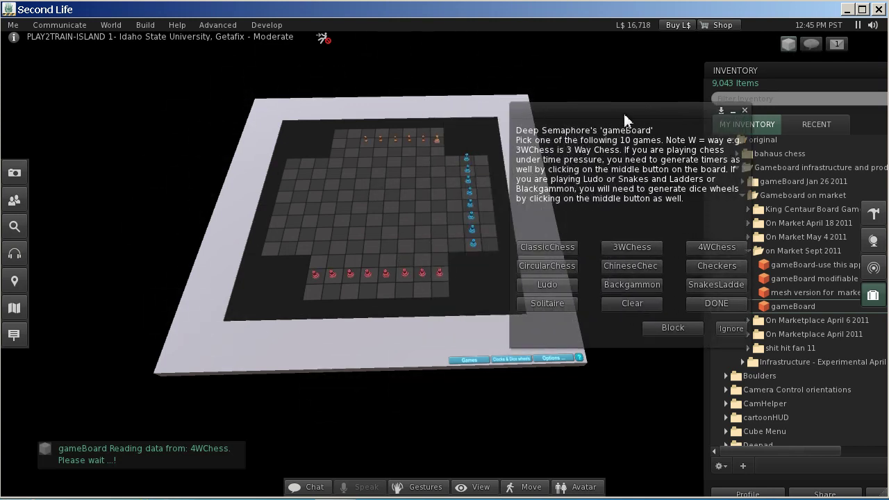
pyautogui.click(744, 110)
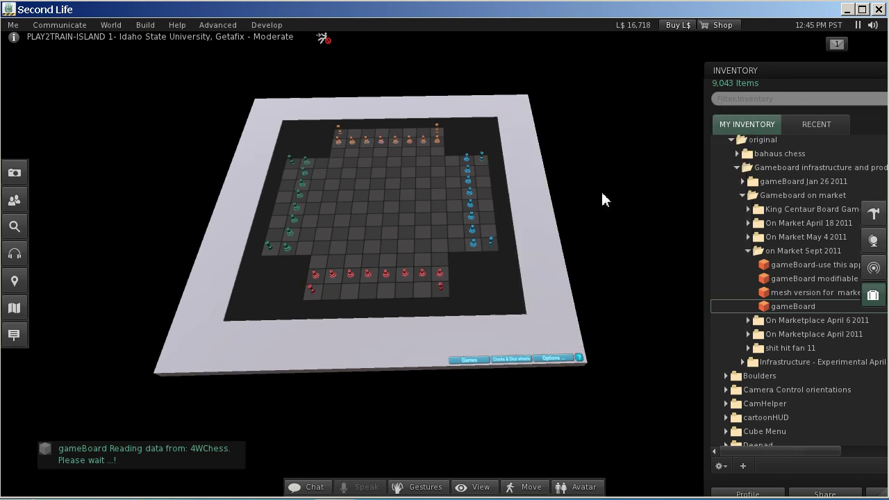
# Add timers to all four sides of the board with ALL TIMERS and dismiss the accessories dialog
pyautogui.moveTo(537, 240); pyautogui.dragTo(440, 281)
pyautogui.click(415, 425)
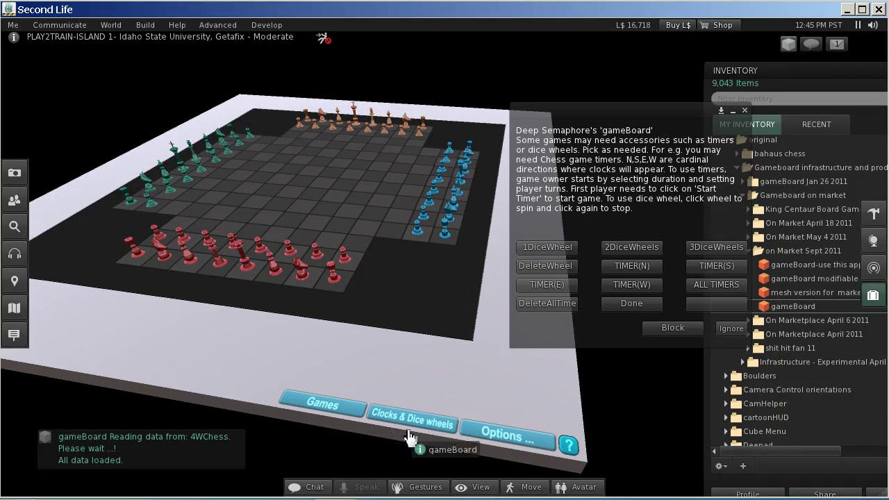
pyautogui.moveTo(596, 118); pyautogui.dragTo(463, 141)
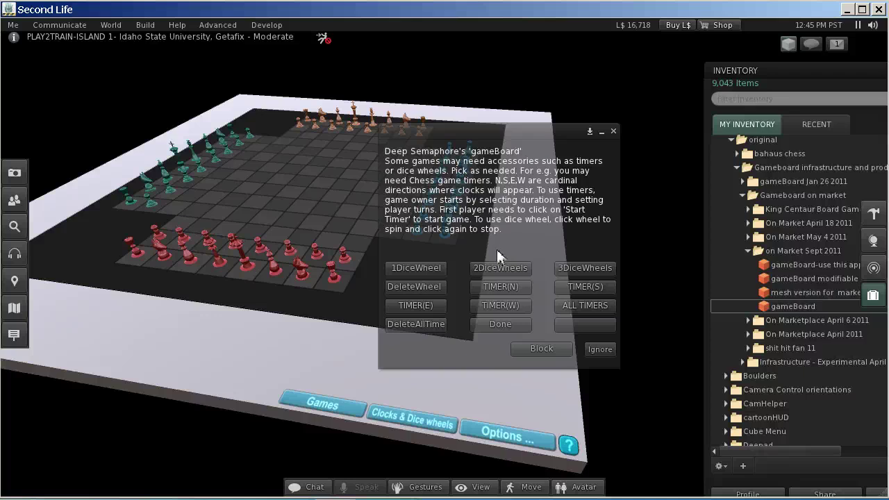
pyautogui.click(588, 306)
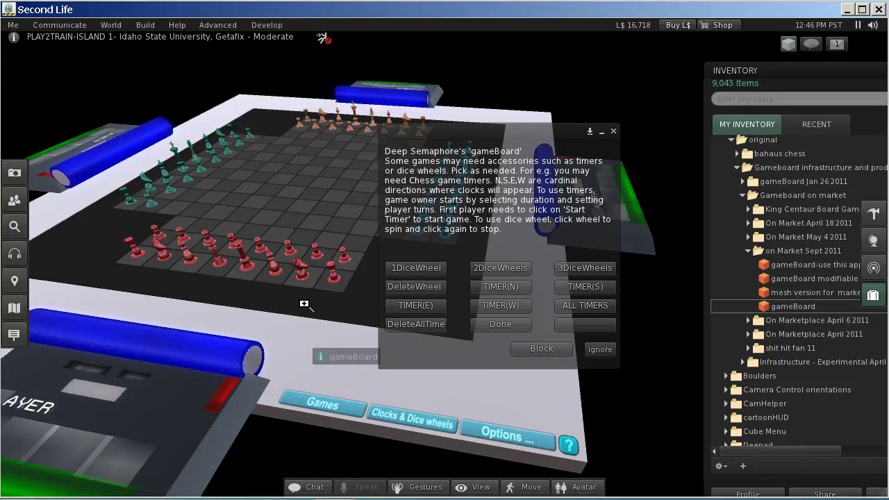
pyautogui.moveTo(317, 221); pyautogui.dragTo(339, 273)
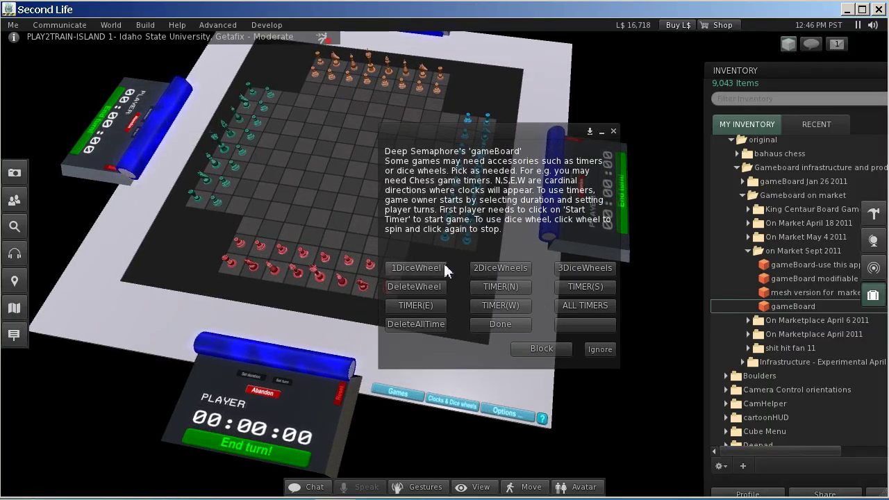
pyautogui.click(613, 132)
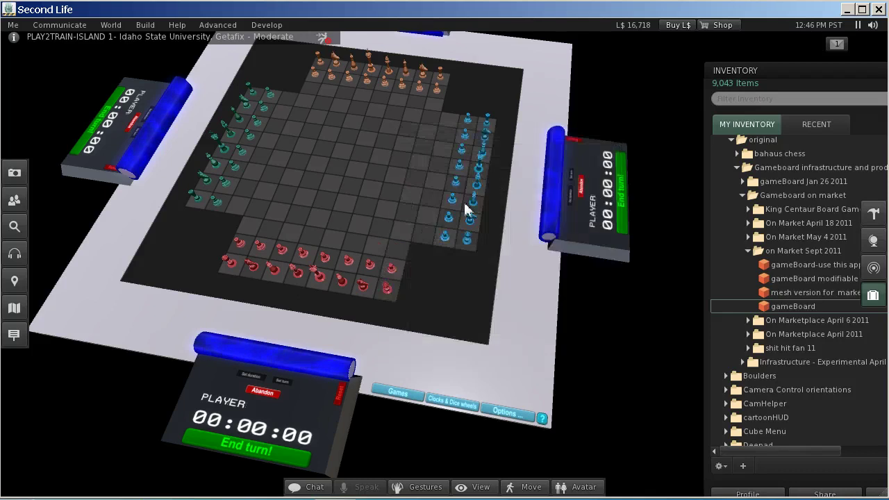
# On the blue side's chess clock, set the game duration to Lightening and the player's turn to First
pyautogui.moveTo(560, 104); pyautogui.dragTo(342, 142)
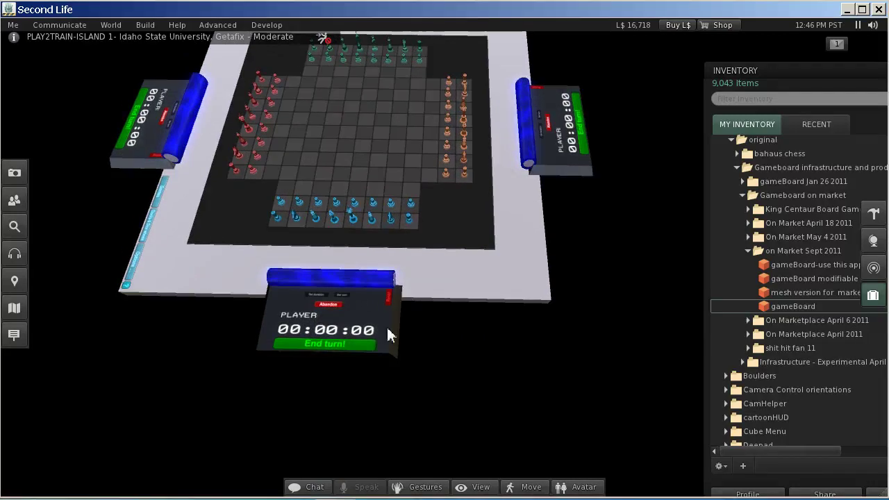
pyautogui.moveTo(177, 205); pyautogui.dragTo(381, 300)
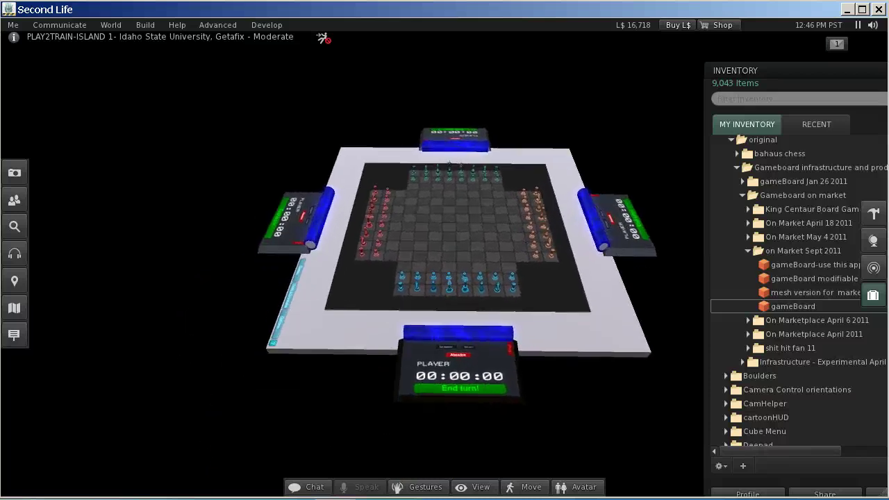
pyautogui.moveTo(540, 278)
pyautogui.mouseDown()
pyautogui.moveTo(590, 278)
pyautogui.moveTo(556, 278)
pyautogui.mouseUp()
pyautogui.moveTo(444, 322); pyautogui.dragTo(444, 275)
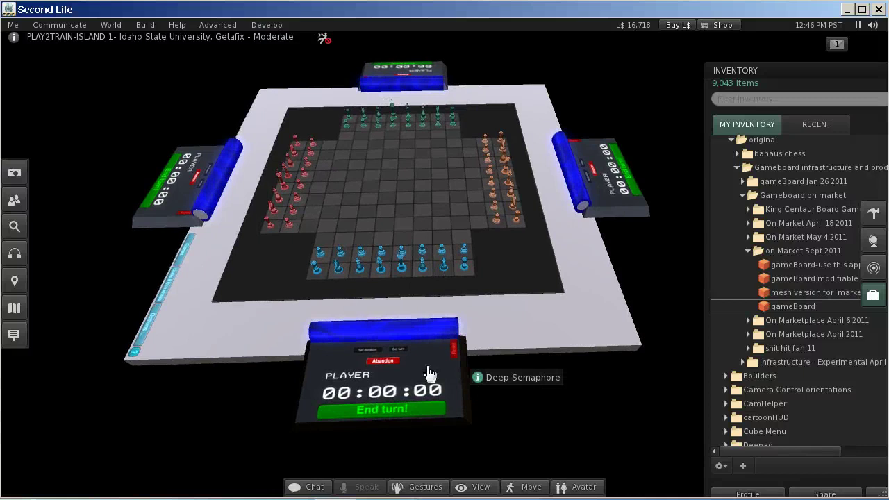
pyautogui.keyDown('alt'); pyautogui.click(392, 384); pyautogui.keyUp('alt')
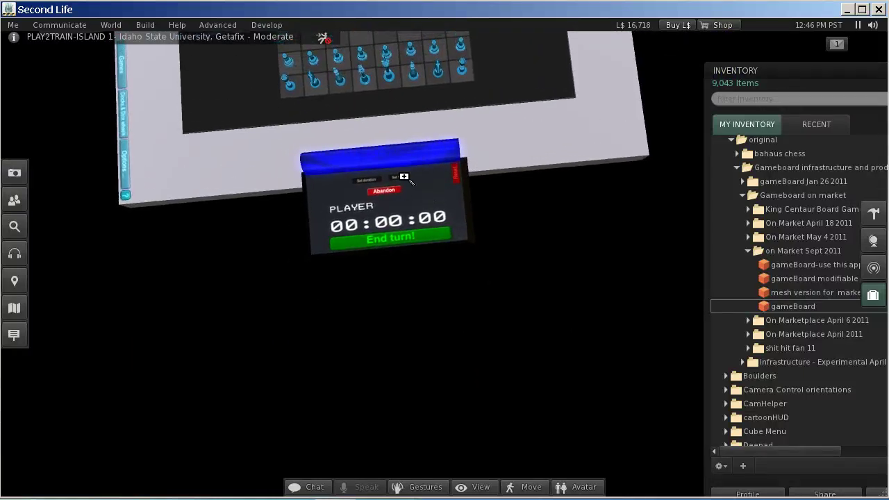
pyautogui.keyDown('alt'); pyautogui.click(405, 177); pyautogui.keyUp('alt')
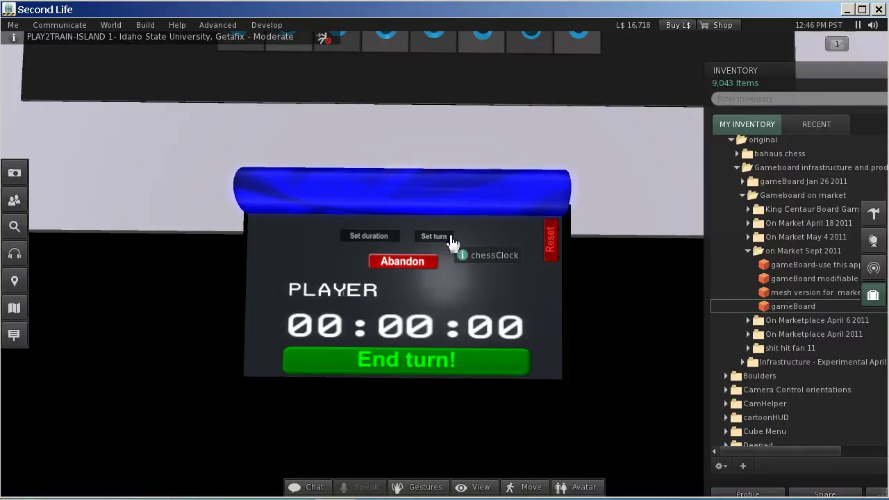
pyautogui.click(382, 243)
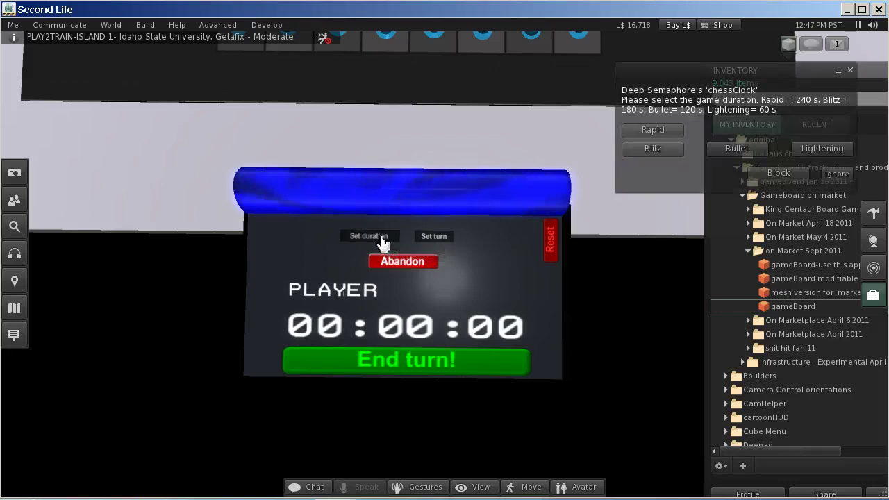
pyautogui.click(818, 150)
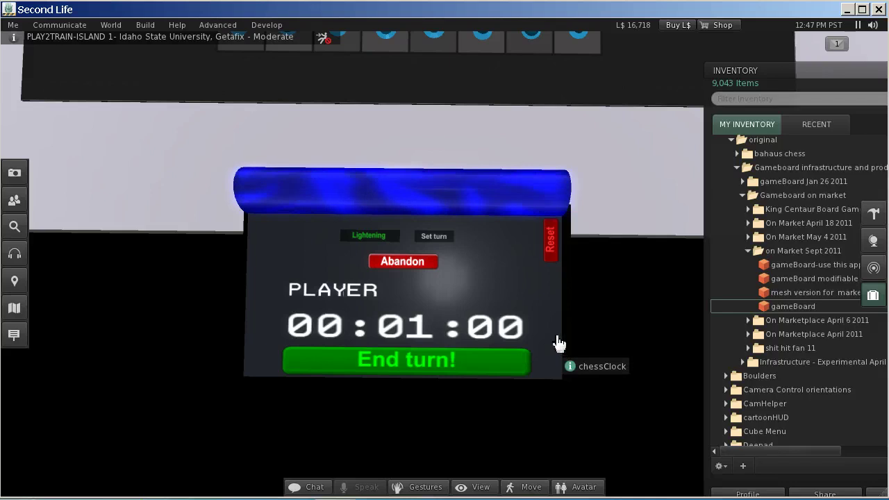
pyautogui.click(435, 237)
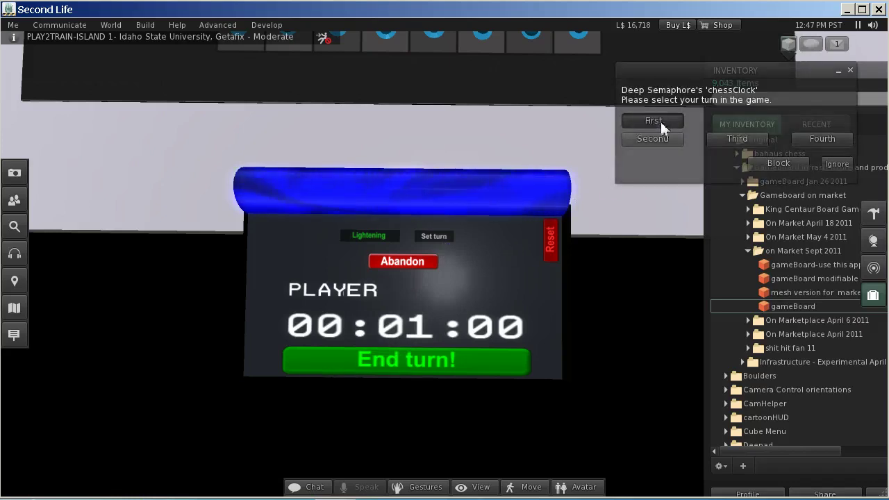
pyautogui.click(660, 122)
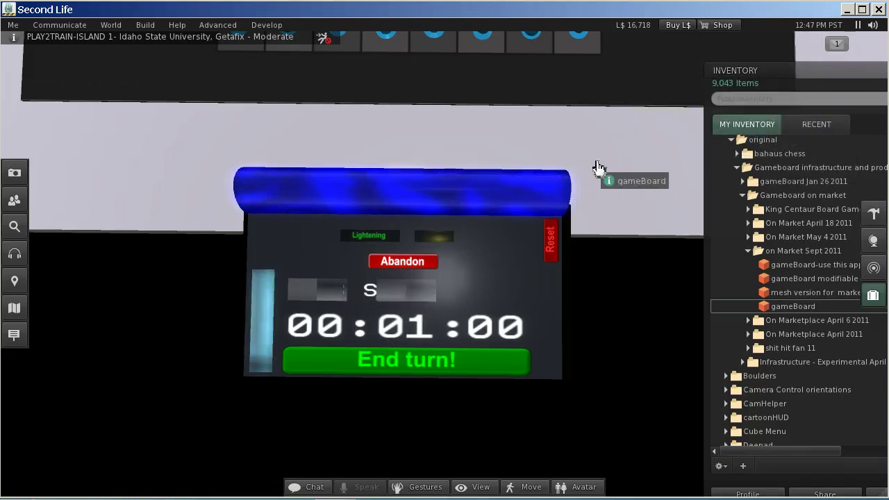
# Set the turn on the orange side's chess clock to Second
pyautogui.moveTo(642, 124); pyautogui.dragTo(448, 266)
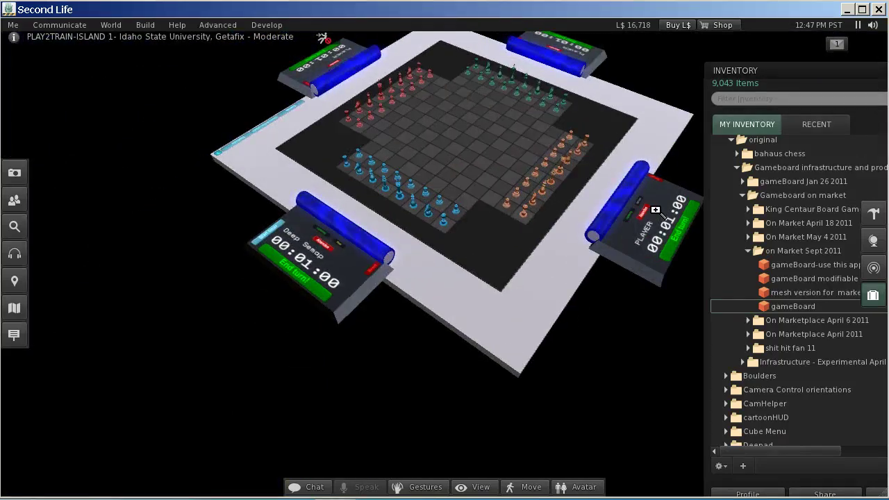
pyautogui.moveTo(656, 210); pyautogui.dragTo(424, 173)
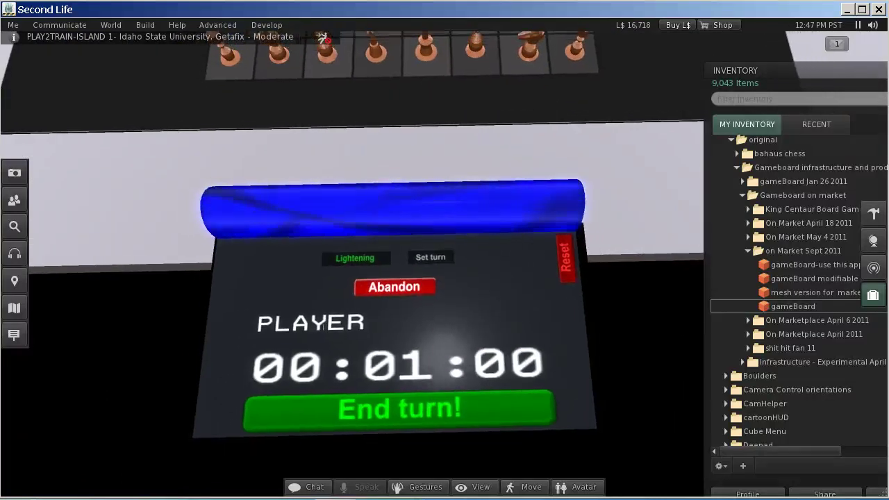
pyautogui.click(440, 262)
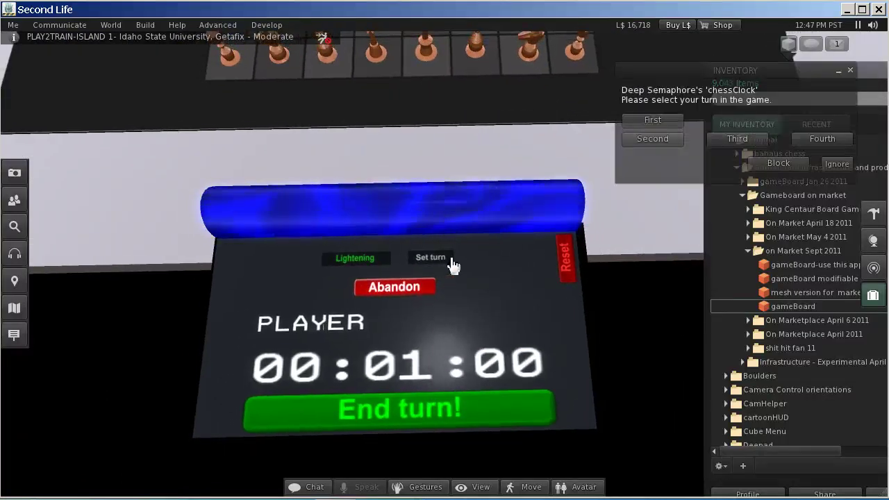
pyautogui.click(661, 139)
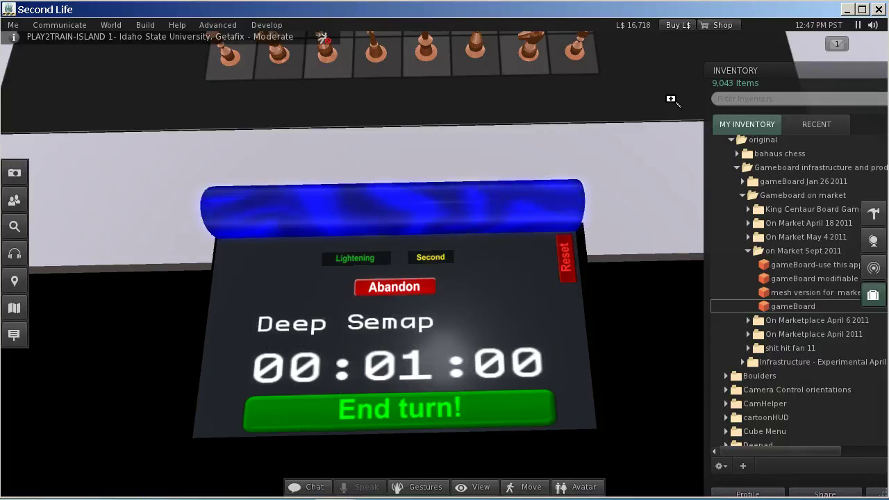
# Set the turn on the green side's chess clock to Third and on the red side's clock to Fourth
pyautogui.press('Escape')
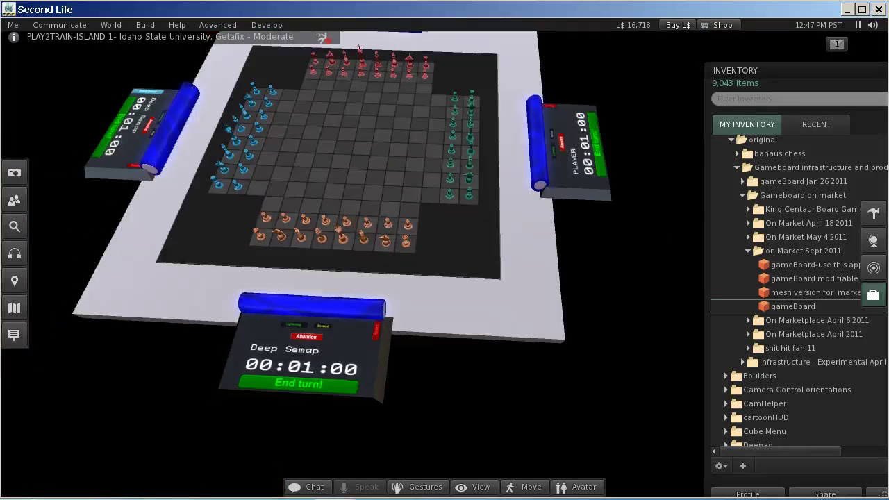
pyautogui.moveTo(490, 220); pyautogui.dragTo(541, 212)
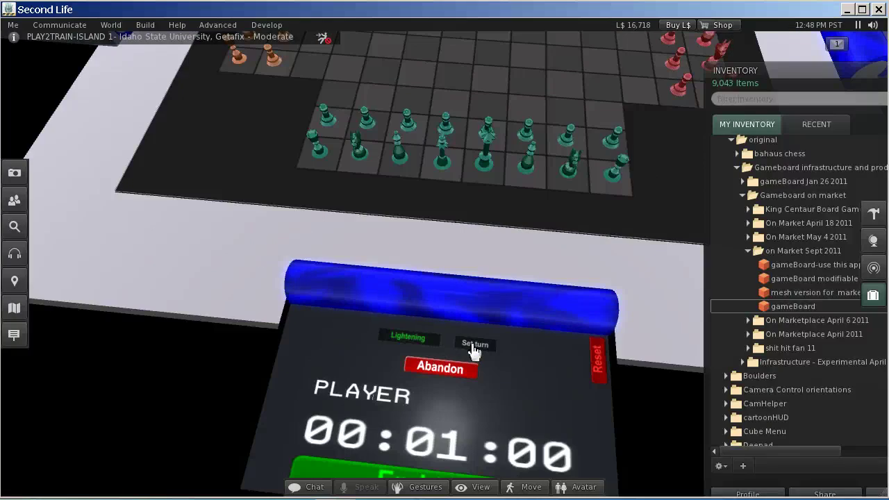
pyautogui.click(473, 345)
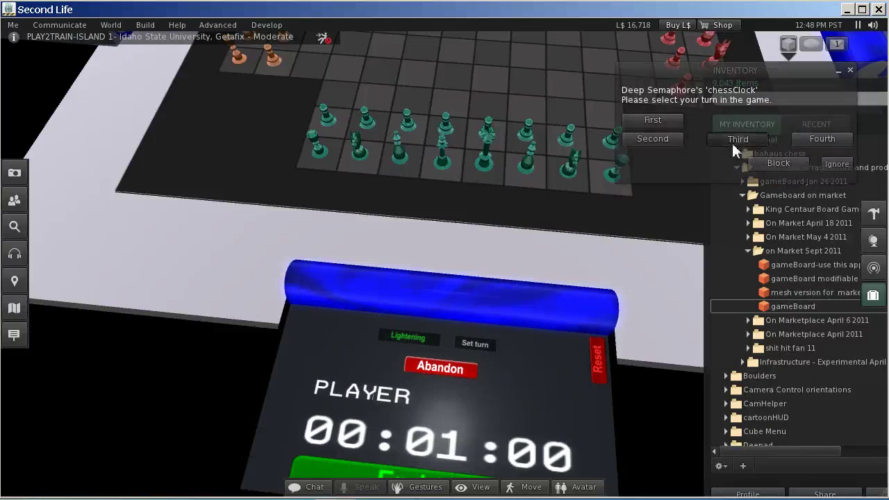
pyautogui.click(733, 142)
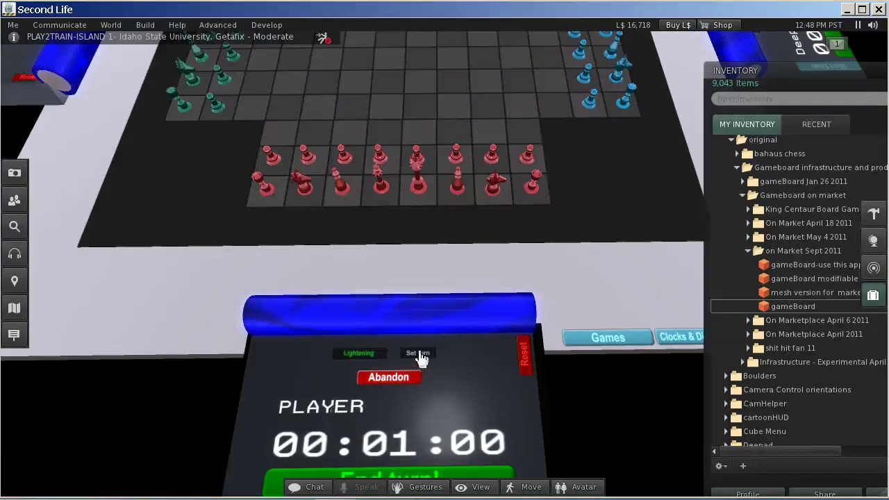
pyautogui.click(419, 356)
pyautogui.click(823, 140)
# Start the game timer from the first player's clock on the blue side
pyautogui.moveTo(578, 178); pyautogui.dragTo(819, 250)
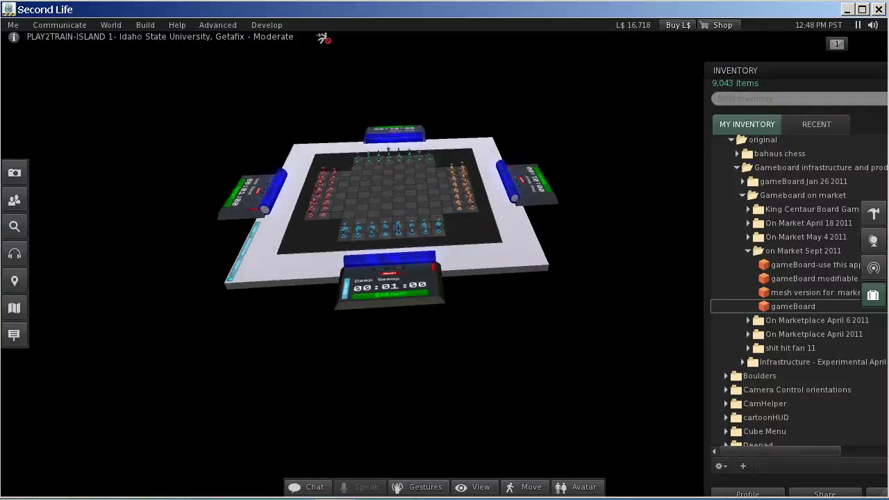
pyautogui.moveTo(441, 268); pyautogui.dragTo(441, 174)
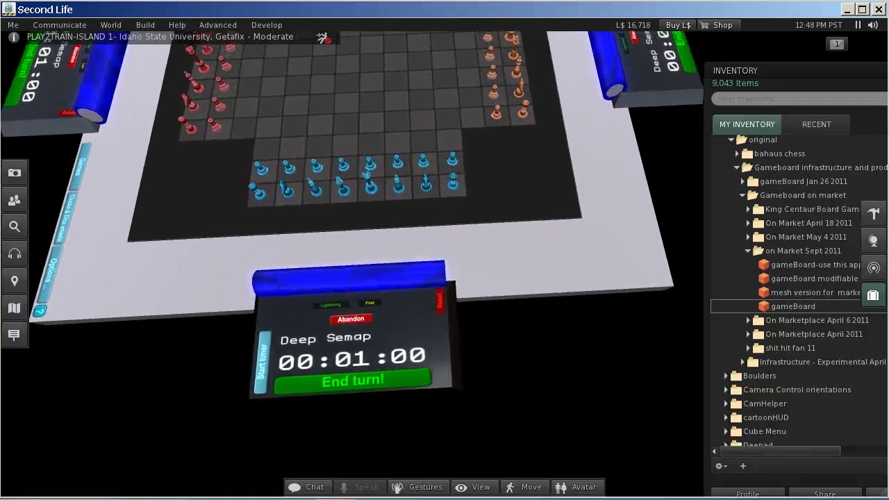
pyautogui.click(266, 370)
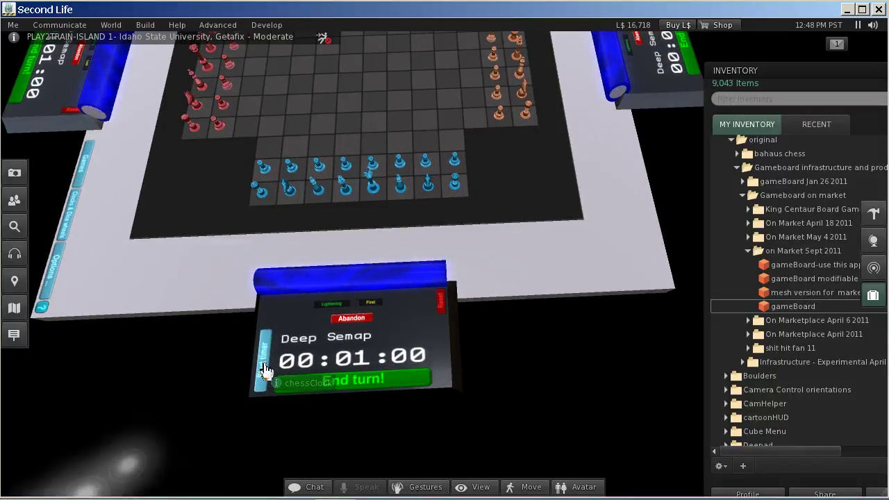
# Move the blue pawn second from the right end of its row two squares forward
pyautogui.keyDown('alt'); pyautogui.click(390, 123); pyautogui.keyUp('alt')
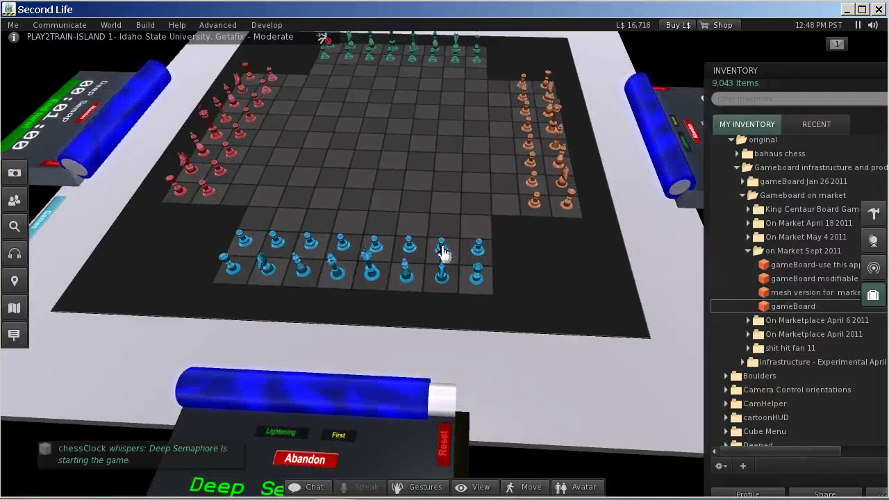
pyautogui.click(443, 252)
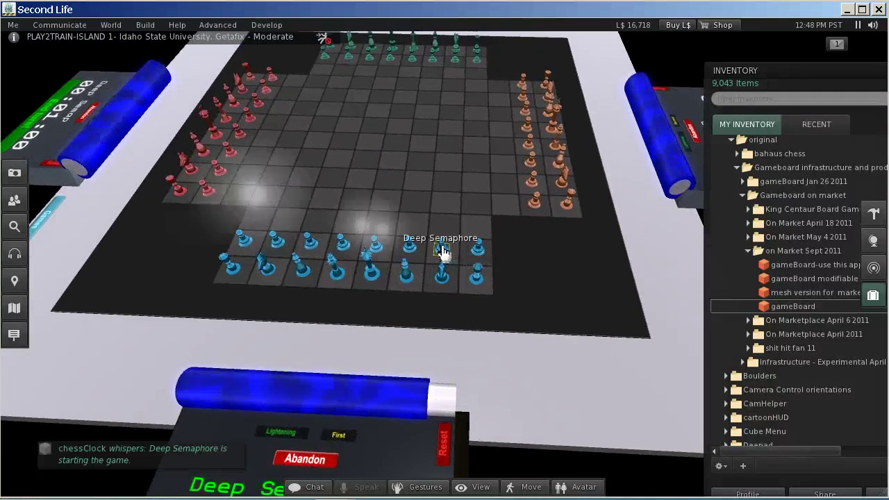
pyautogui.click(450, 206)
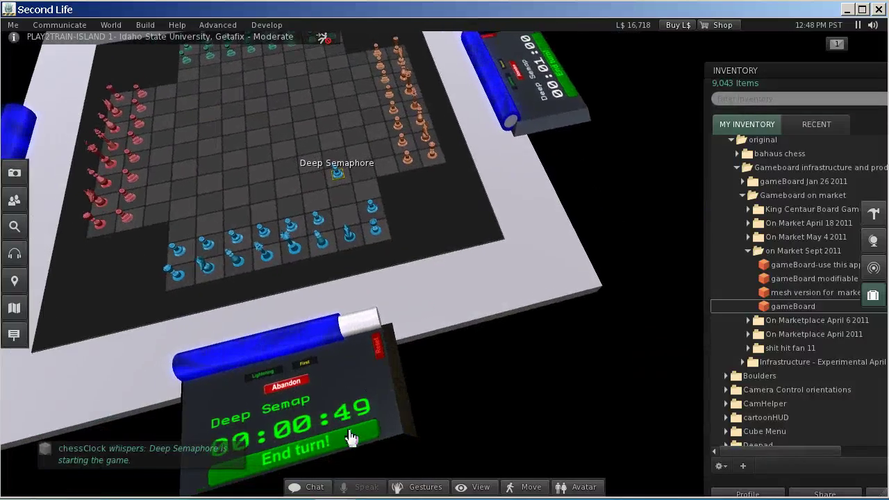
# End the blue side's turn, and play the orange turn by advancing its fifth pawn from the left two squares
pyautogui.click(348, 443)
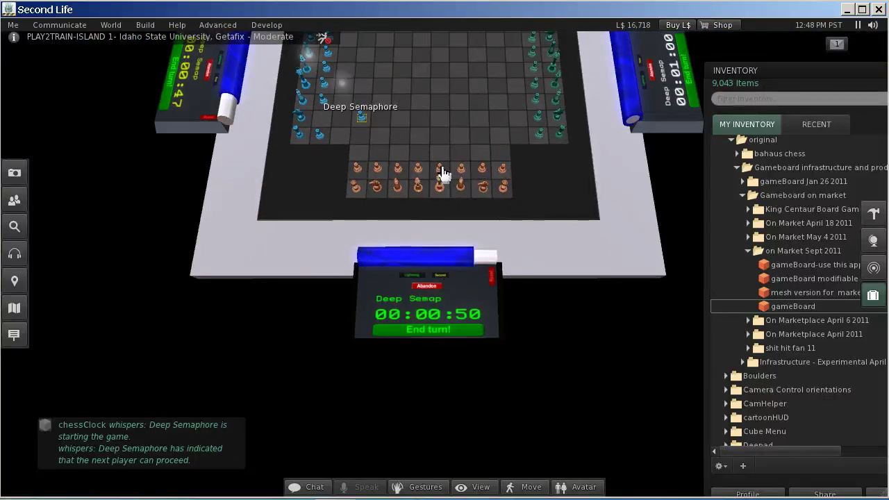
pyautogui.click(439, 142)
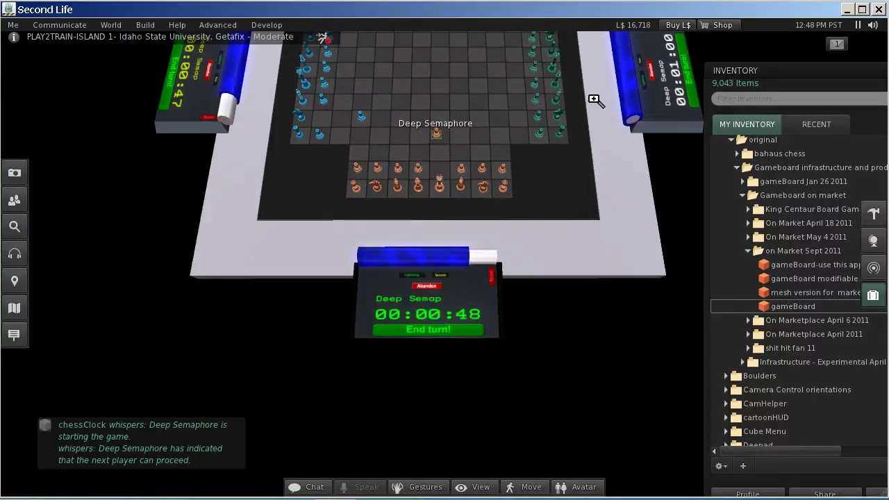
pyautogui.click(453, 336)
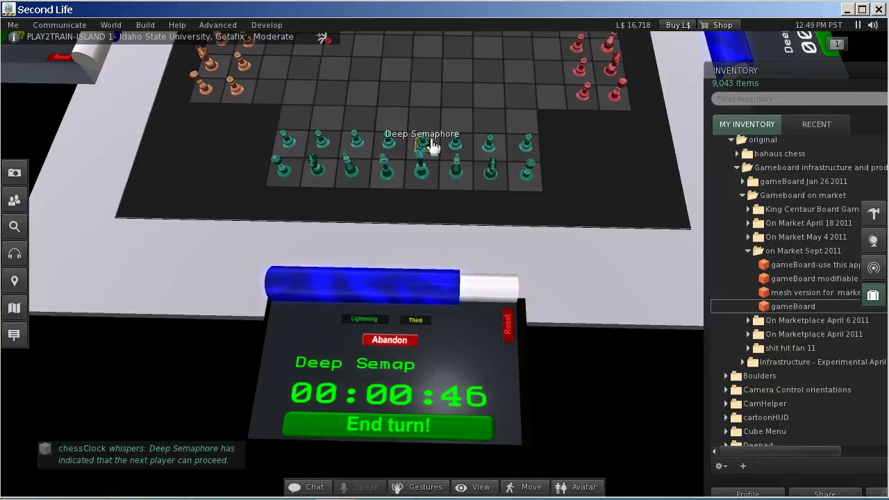
# Play the green turn by advancing its fifth pawn from the left two squares, and advance red's third pawn from the left two squares
pyautogui.click(438, 433)
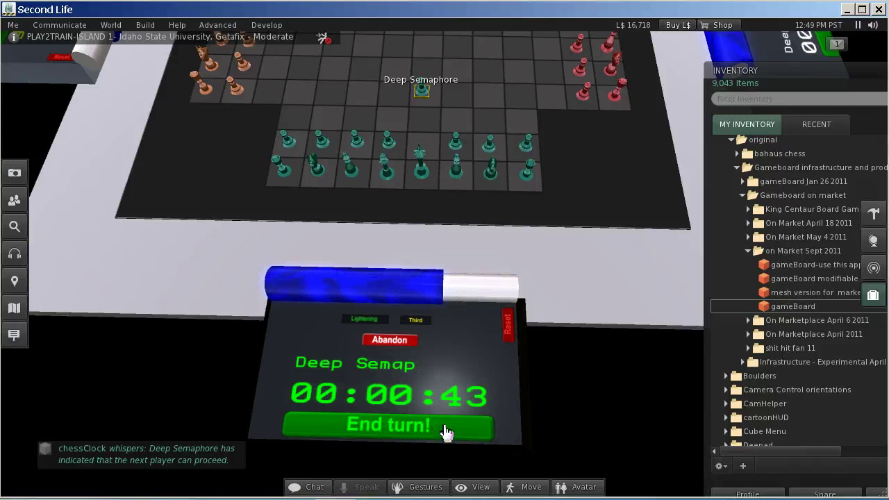
pyautogui.moveTo(654, 96); pyautogui.dragTo(452, 222)
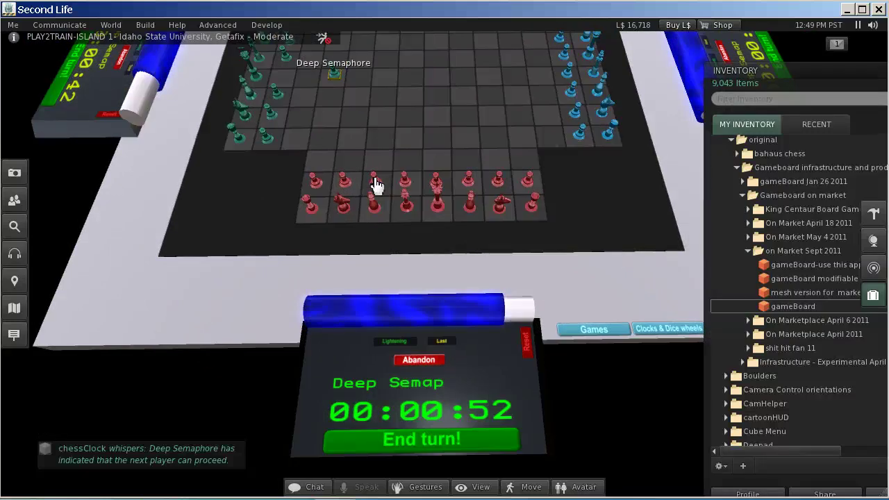
pyautogui.click(379, 145)
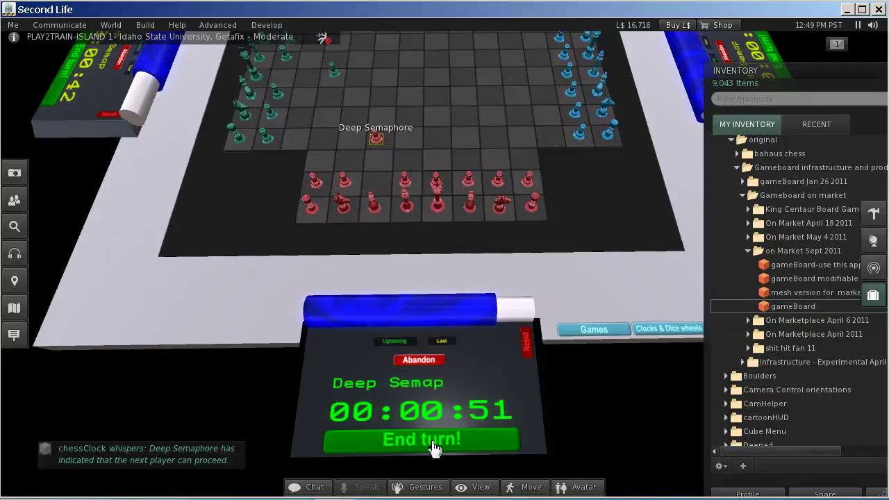